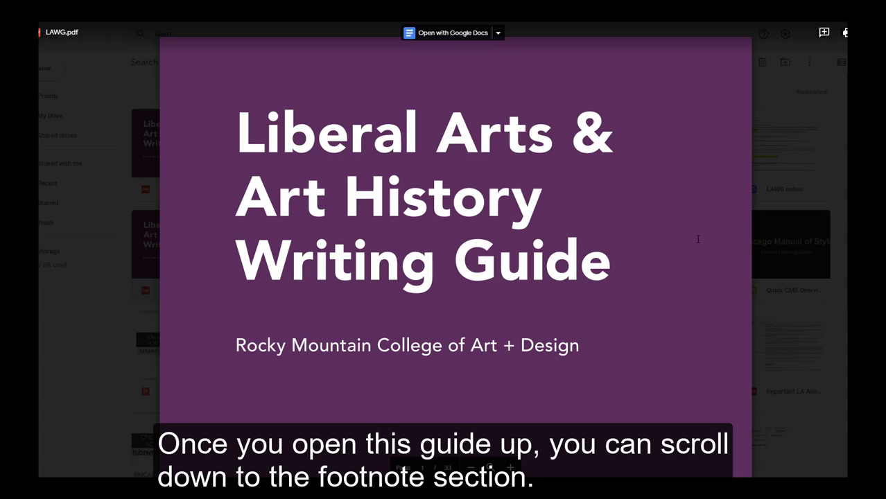
Examine the sample book and e-book footnote formats in the footnotes section of the LAWG.pdf writing guide.
{"action": "scroll", "coordinate": [698, 239], "scroll_direction": "down", "scroll_amount": 10}
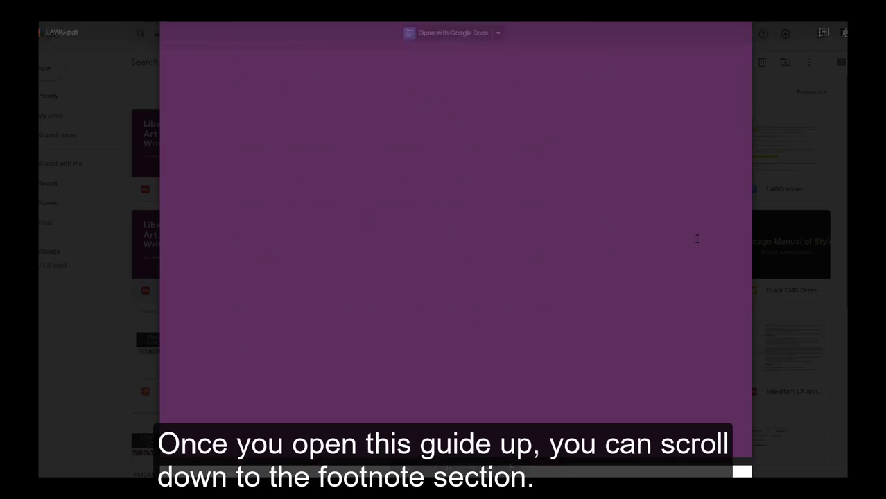
{"action": "scroll", "coordinate": [699, 239], "scroll_direction": "down", "scroll_amount": 15}
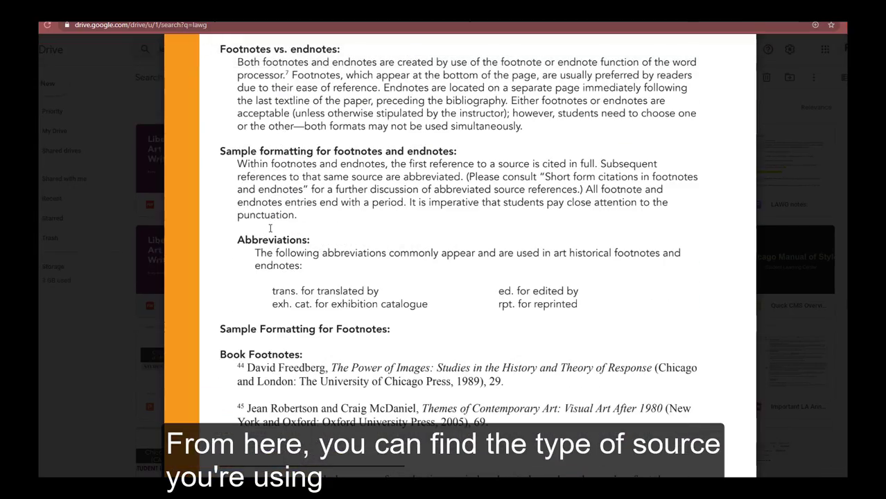
{"action": "scroll", "coordinate": [270, 228], "scroll_direction": "down", "scroll_amount": 12}
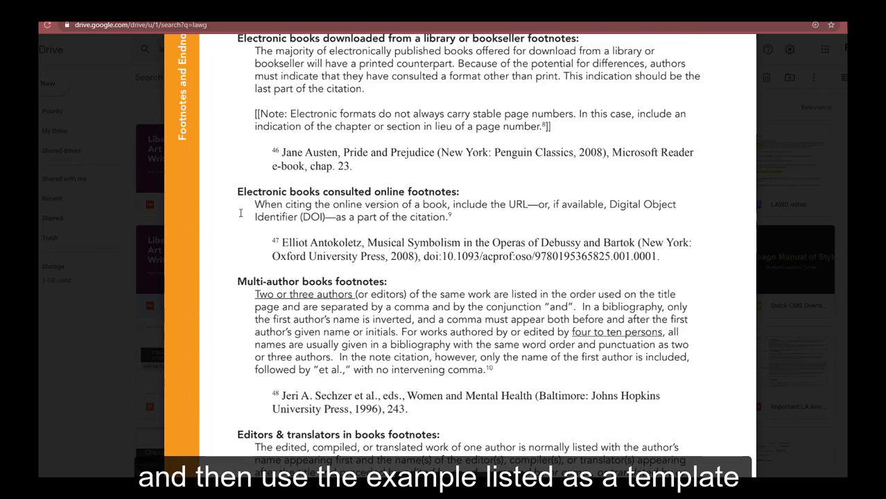
{"action": "left_click_drag", "start_coordinate": [279, 149], "coordinate": [356, 165]}
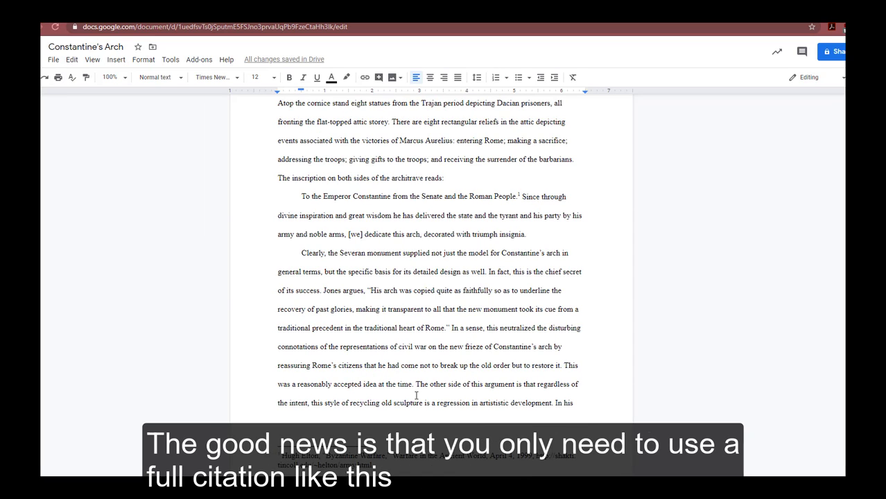
Insert a new footnote after "decorated with triumph insignia." in the Constantine's Arch paper.
{"action": "left_click_drag", "start_coordinate": [378, 466], "coordinate": [281, 457]}
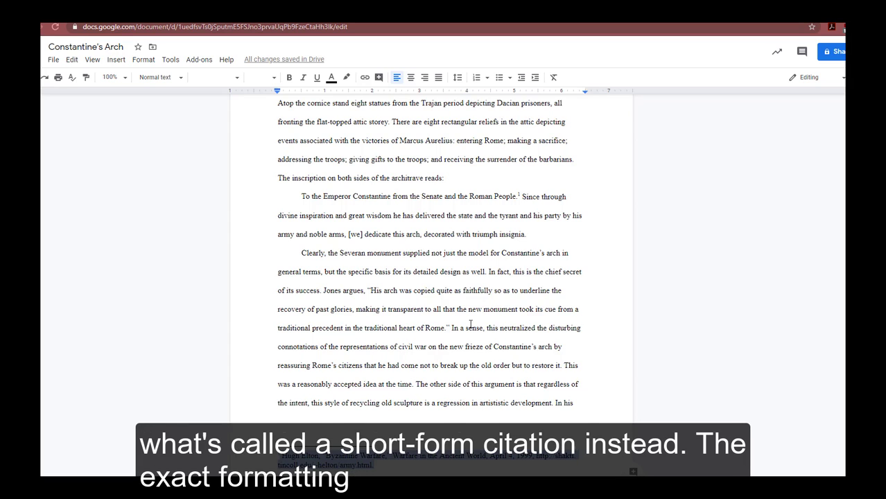
{"action": "left_click", "coordinate": [527, 236]}
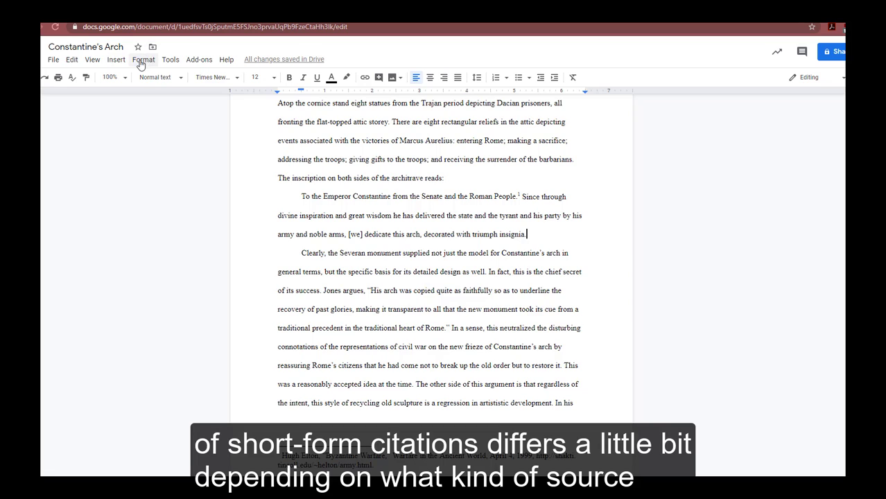
{"action": "left_click", "coordinate": [117, 60]}
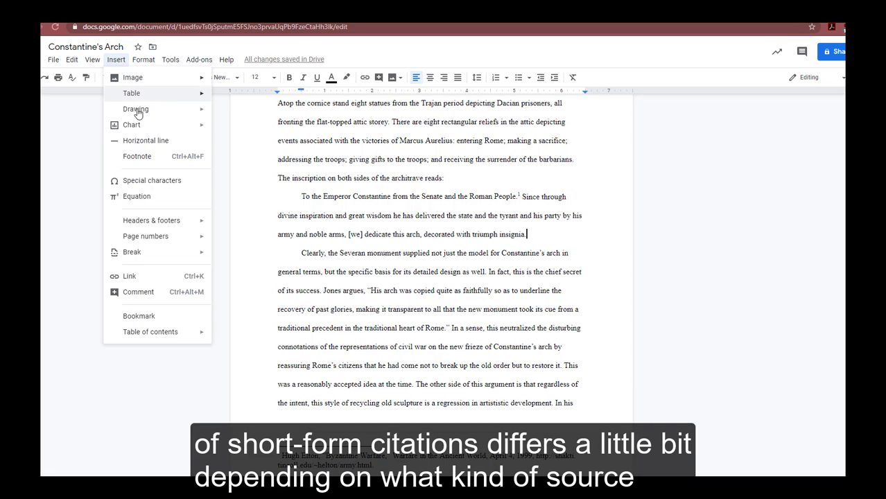
{"action": "left_click", "coordinate": [152, 161]}
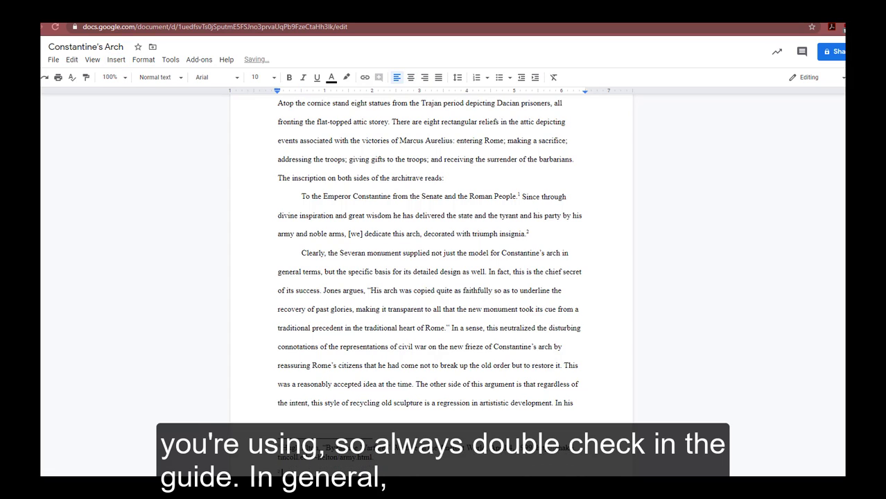
Write a short-form citation in the new footnote with the author's last name, a comma and the quoted title "Byzantine Warfare".
{"action": "type", "text": "Elton"}
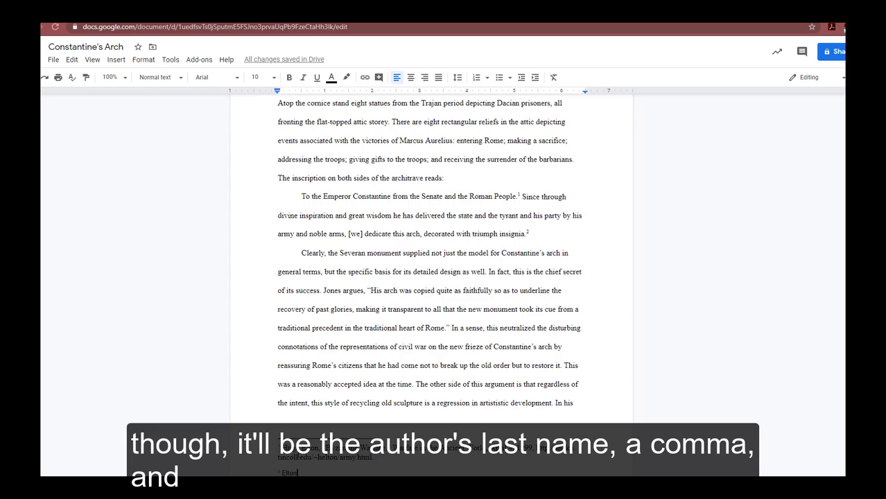
{"action": "type", "text": ", "}
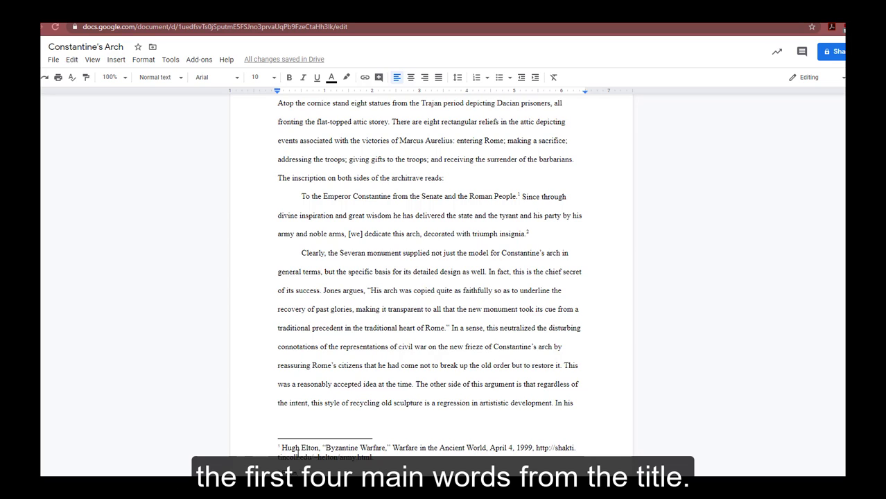
{"action": "type", "text": "\""}
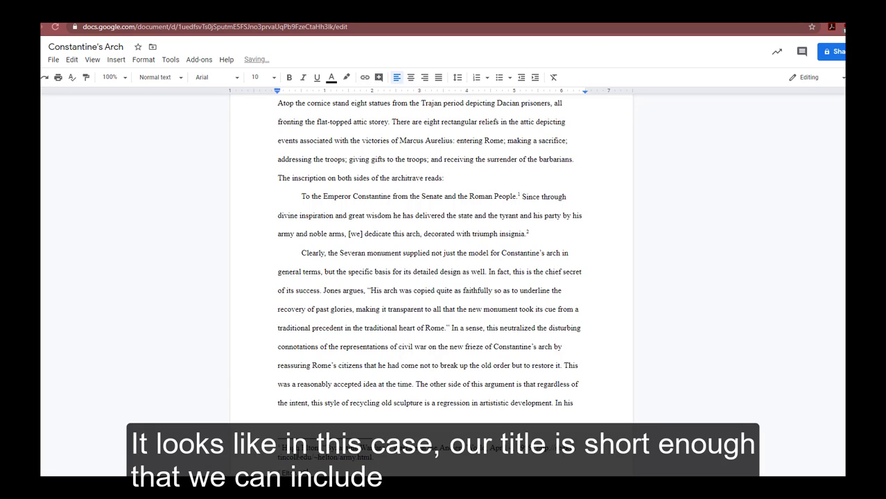
{"action": "type", "text": "Byzantine Warfare.”"}
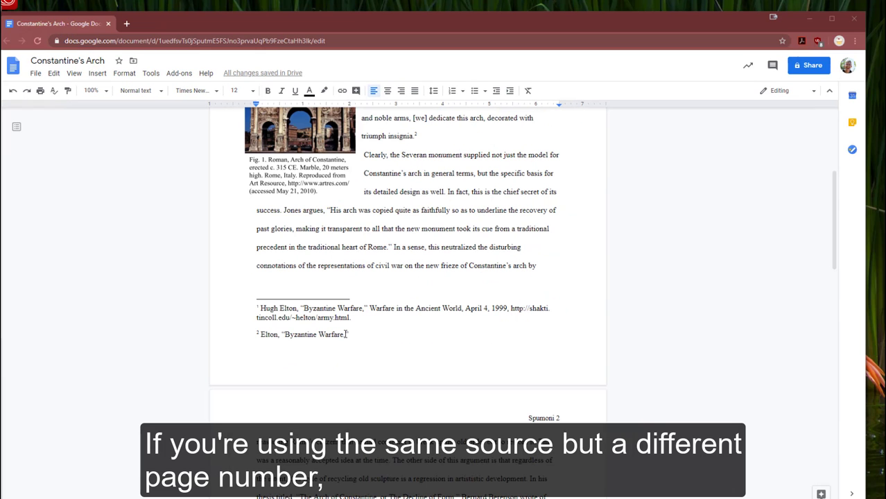
End the second footnote's title with a comma inside the quotation marks and add page number 34 followed by a period.
{"action": "left_click", "coordinate": [352, 335]}
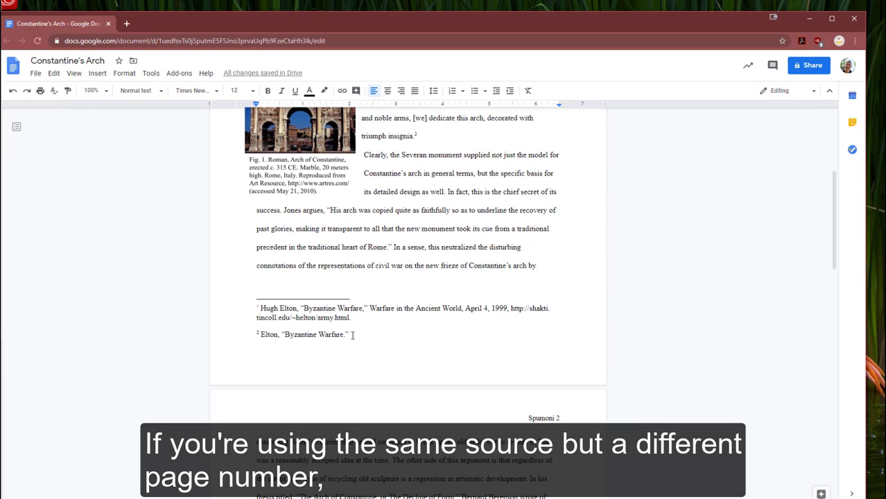
{"action": "type", "text": ",\""}
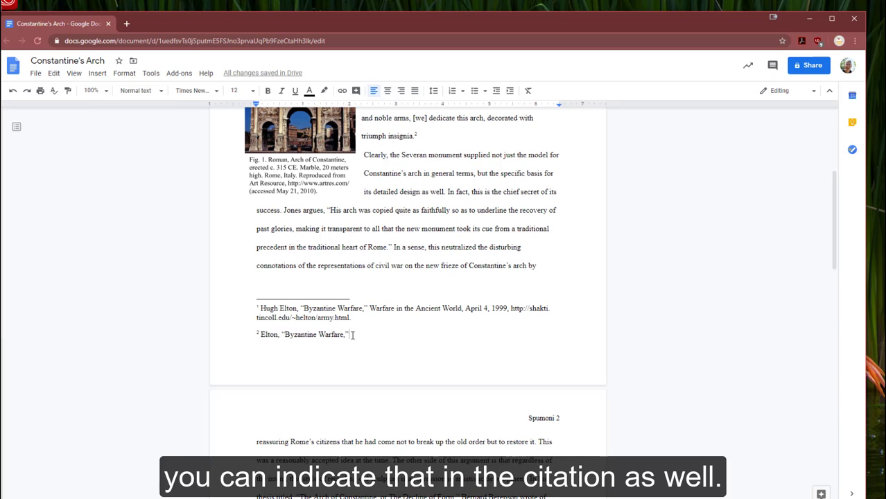
{"action": "type", "text": " 34."}
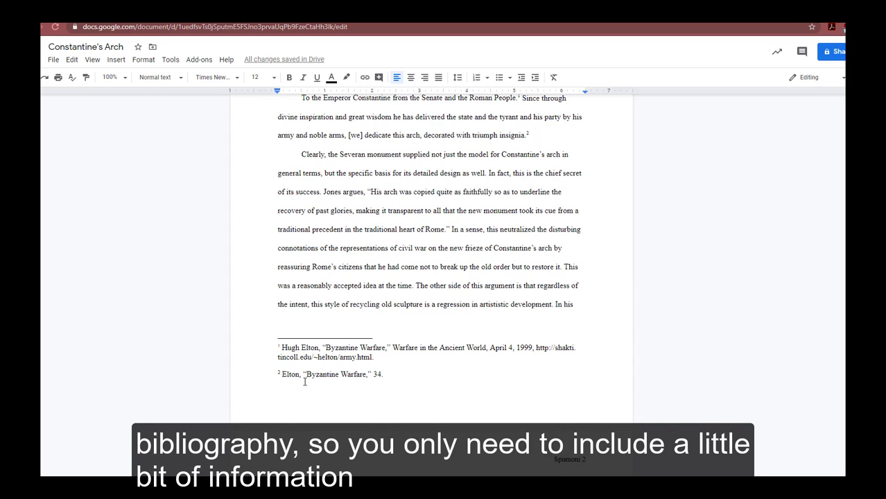
{"action": "left_click_drag", "start_coordinate": [282, 377], "coordinate": [395, 374]}
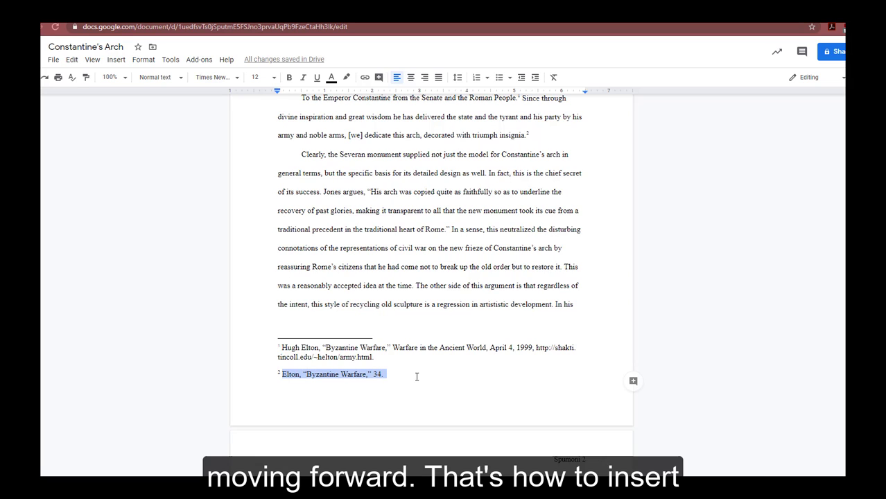
{"action": "left_click", "coordinate": [529, 135]}
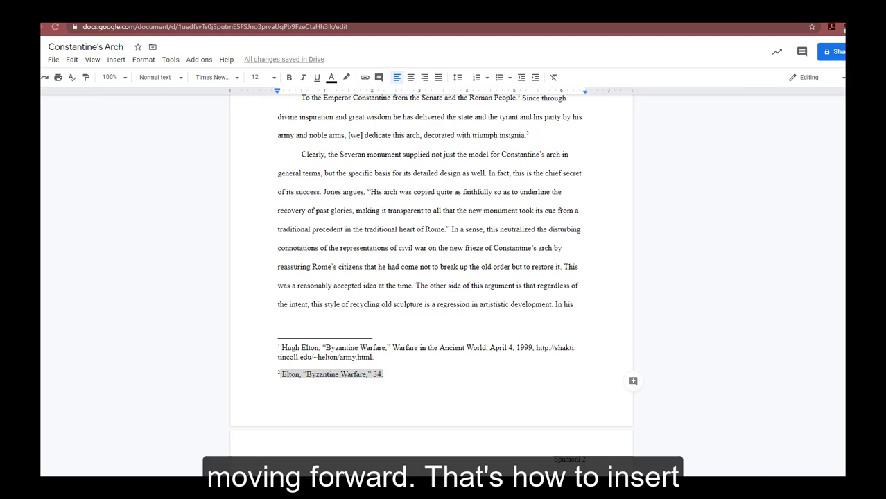
{"action": "left_click", "coordinate": [557, 379]}
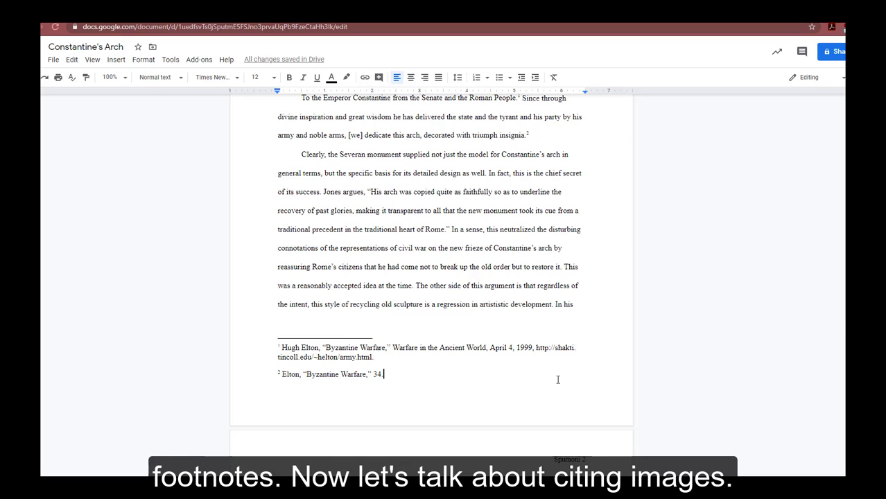
Paste the Arch of Constantine picture at the start of the paragraph beginning "To the Emperor Constantine".
{"action": "scroll", "coordinate": [621, 326], "scroll_direction": "up", "scroll_amount": 1}
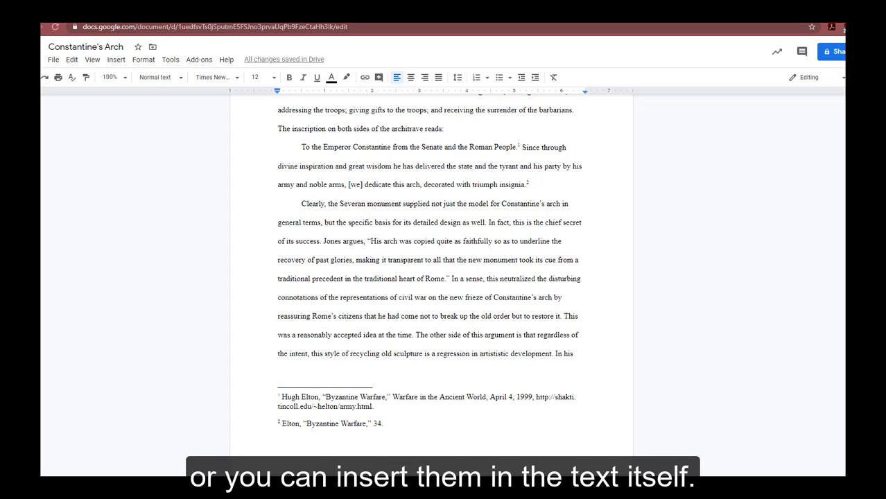
{"action": "left_click", "coordinate": [298, 147]}
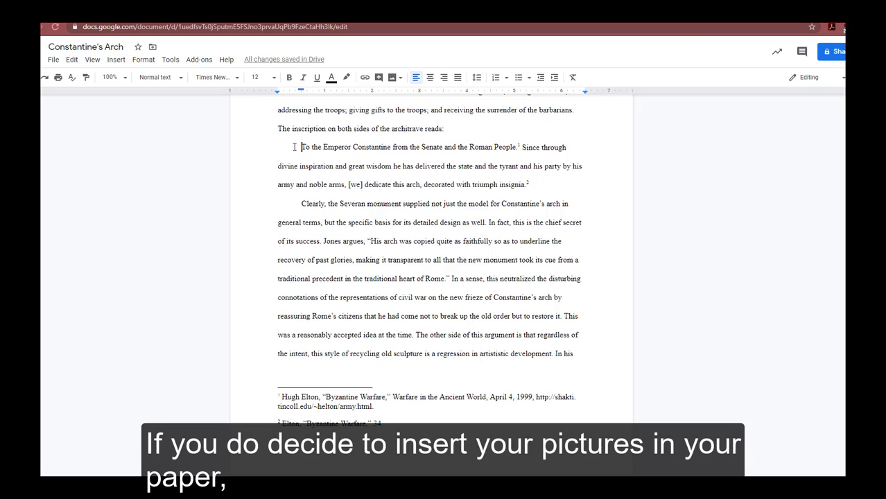
{"action": "right_click", "coordinate": [294, 147]}
{"action": "left_click", "coordinate": [321, 189]}
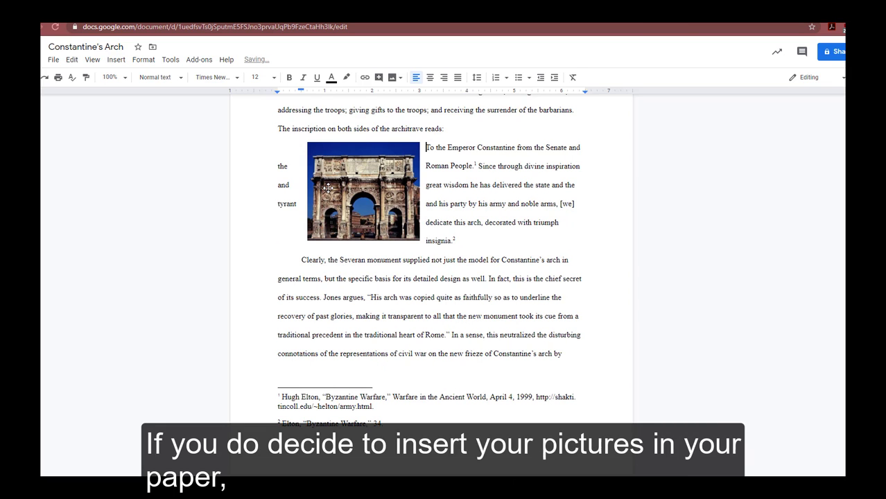
Place the arch picture at the paragraph's left margin with the text wrapped around it.
{"action": "left_click", "coordinate": [368, 179]}
{"action": "left_click", "coordinate": [295, 254]}
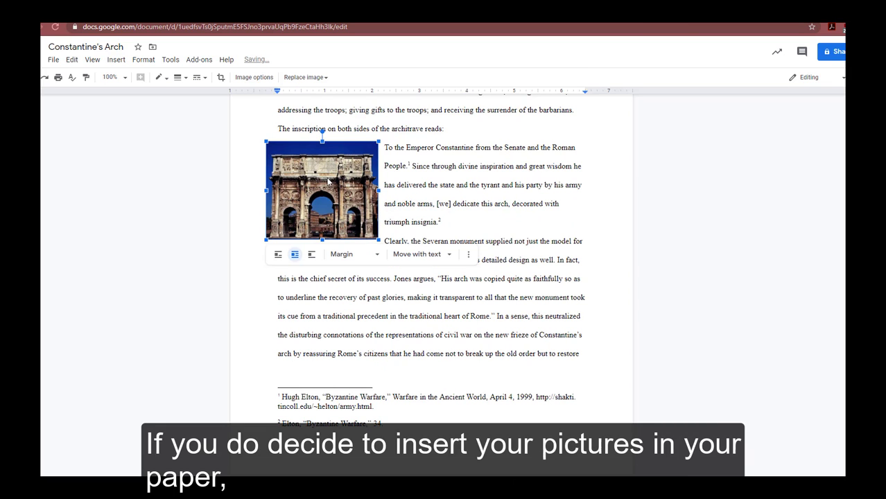
{"action": "left_click", "coordinate": [312, 256]}
{"action": "left_click", "coordinate": [294, 256]}
{"action": "left_click", "coordinate": [524, 275]}
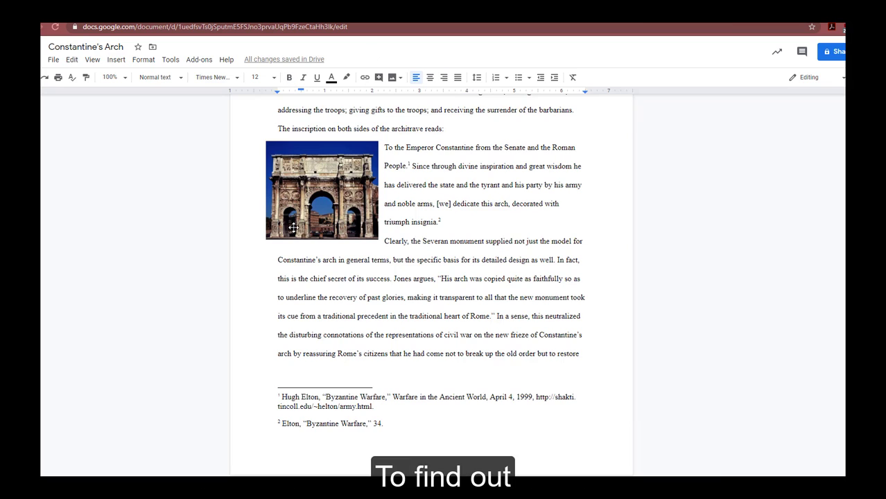
Paste the caption starting "Fig. 1. Roman, Arch of Constantine, erected c. 315 CE" directly below the arch picture.
{"action": "right_click", "coordinate": [281, 247]}
{"action": "left_click", "coordinate": [310, 290]}
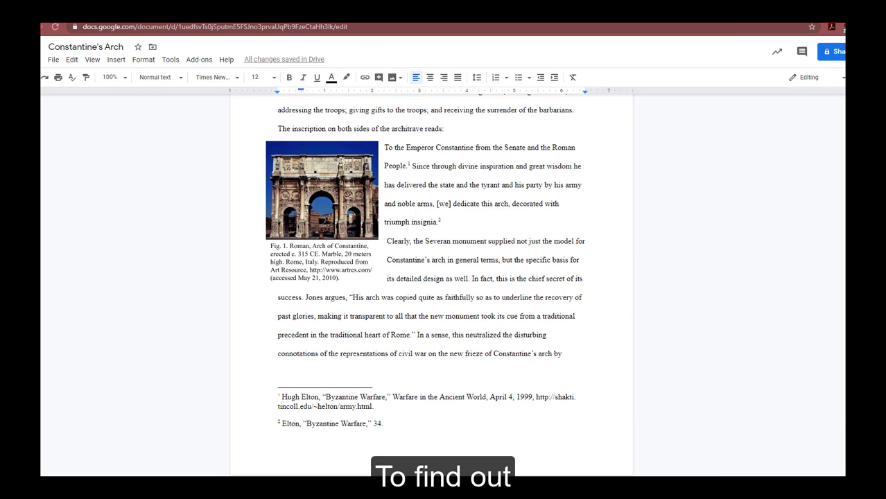
Switch to the LAWG.pdf writing guide in Google Drive and examine Section 4, Images, for the image label format.
{"action": "key", "text": "alt+Tab"}
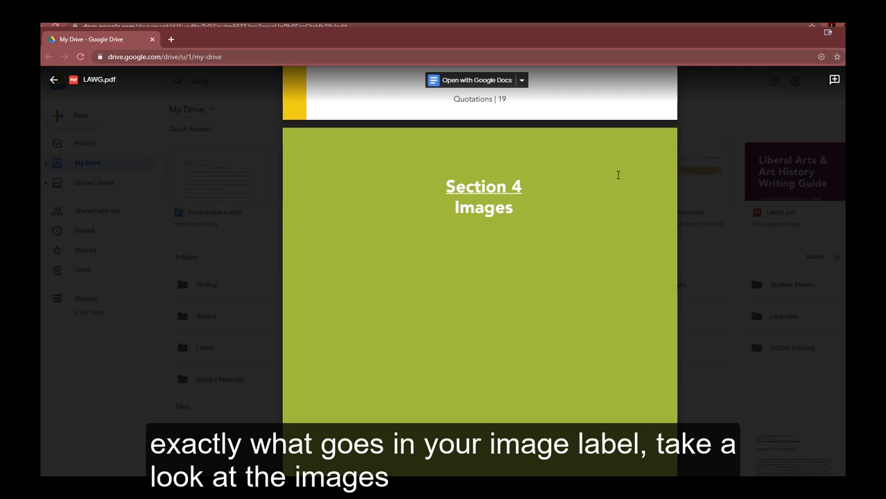
{"action": "scroll", "coordinate": [569, 174], "scroll_direction": "down", "scroll_amount": 2}
{"action": "scroll", "coordinate": [569, 174], "scroll_direction": "down", "scroll_amount": 5}
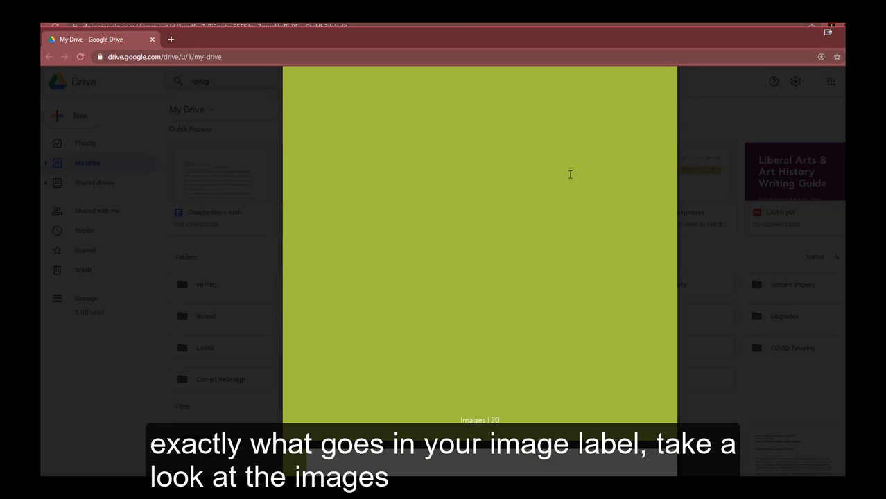
{"action": "scroll", "coordinate": [571, 175], "scroll_direction": "down", "scroll_amount": 5}
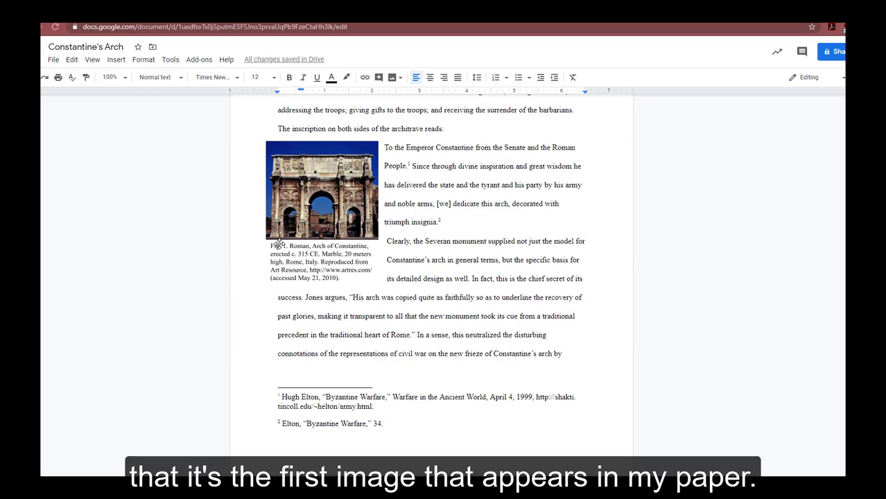
Add the figure reference "(fig. 1)" after "flat-topped attic storey" in the paper's first paragraph, before the period.
{"action": "scroll", "coordinate": [327, 340], "scroll_direction": "up", "scroll_amount": 3}
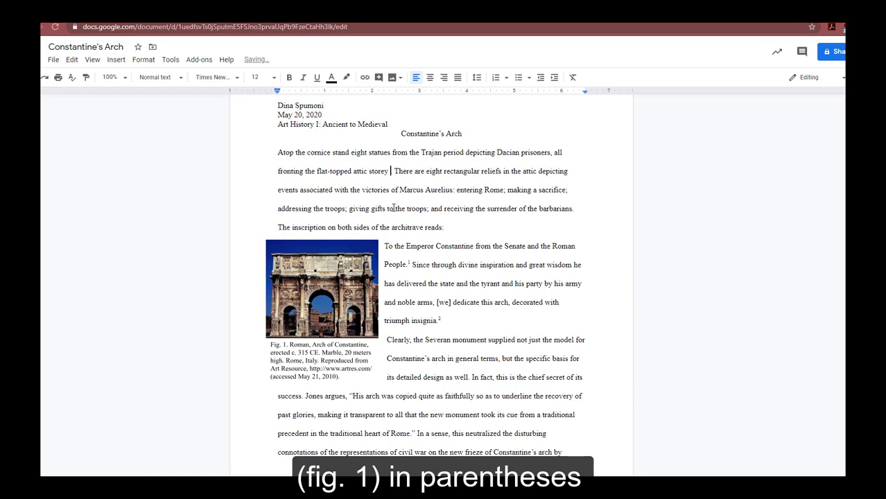
{"action": "type", "text": "(fig. 1)"}
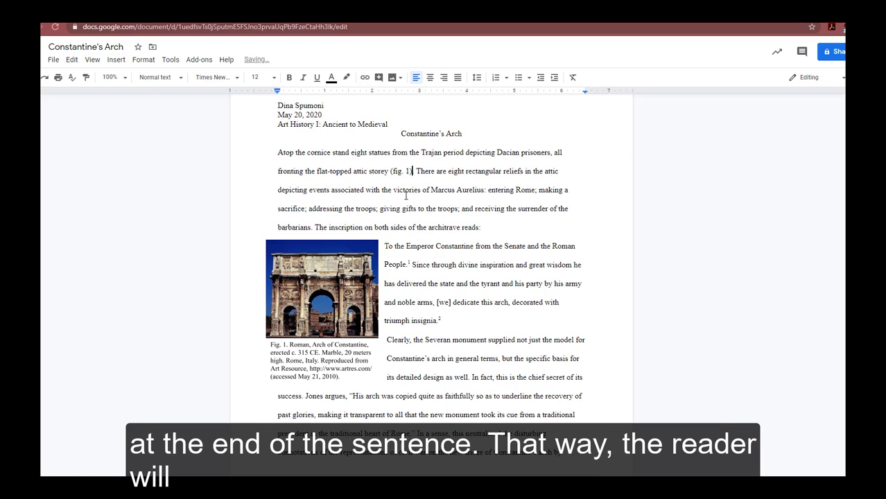
Capitalize the figure reference in the first paragraph so that it reads "(Fig. 1)".
{"action": "key", "text": "Left"}
{"action": "key", "text": "Left"}
{"action": "key", "text": "Left"}
{"action": "key", "text": "Left"}
{"action": "key", "text": "Left"}
{"action": "key", "text": "Left"}
{"action": "key", "text": "Left"}
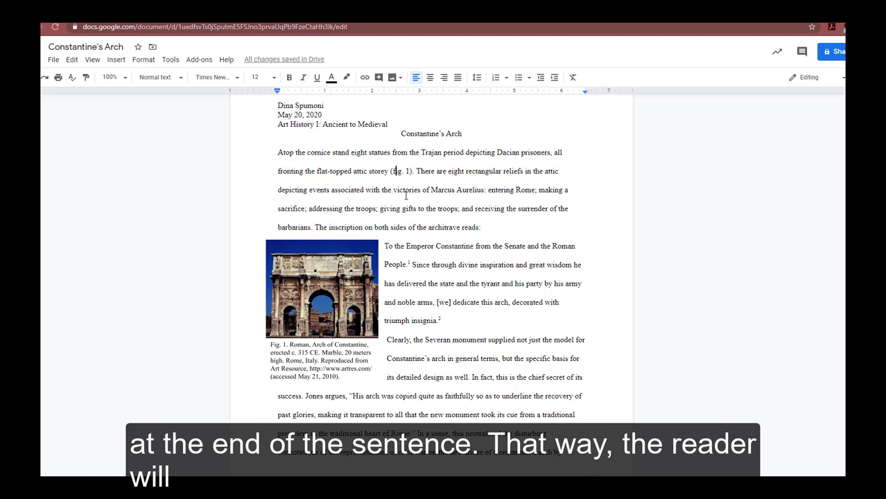
{"action": "key", "text": "Delete"}
{"action": "type", "text": "F"}
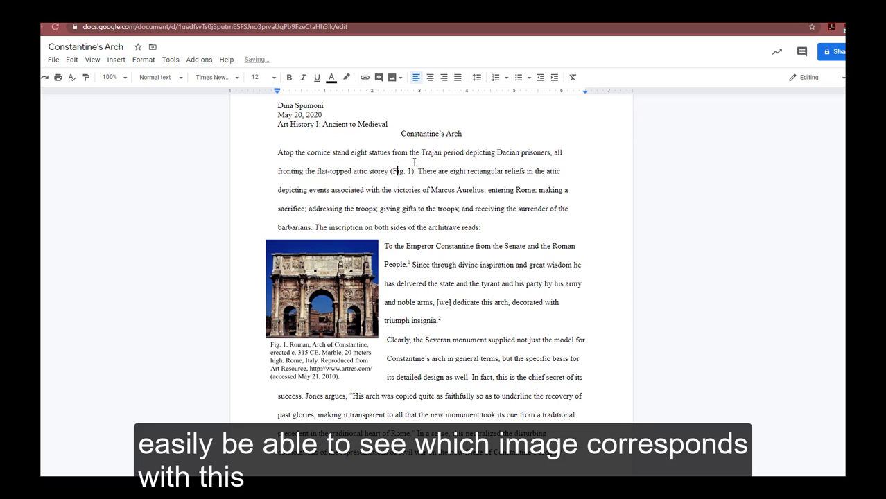